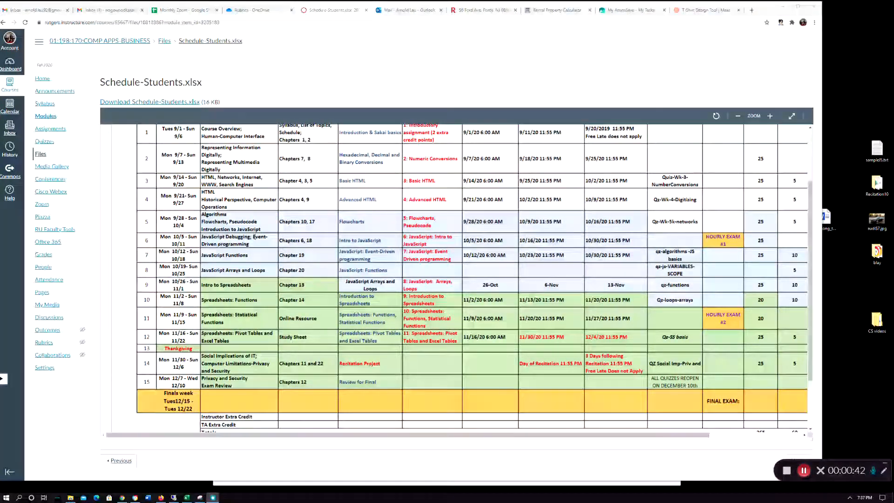
Step: Review the weekly topics, readings, assignments, due dates, quizzes and exams in the Schedule-Students.xlsx preview
{"action": "scroll", "coordinate": [254, 237], "scroll_direction": "up", "scroll_amount": 3}
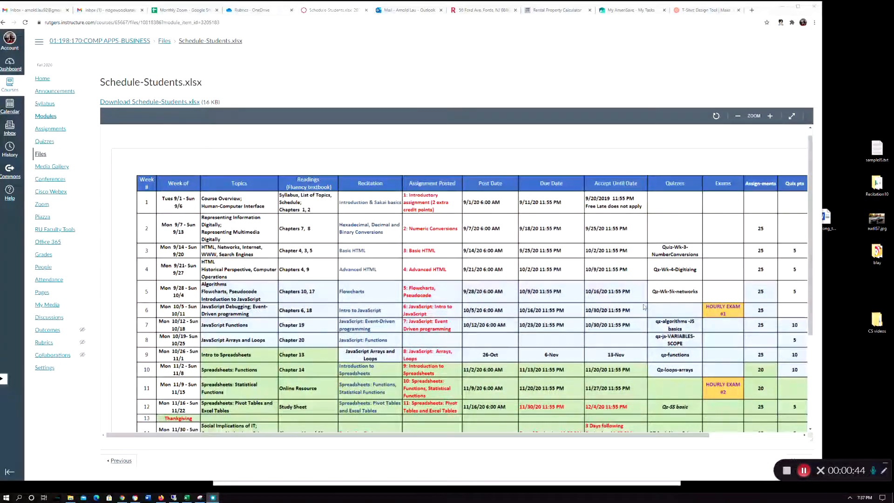
{"action": "scroll", "coordinate": [606, 297], "scroll_direction": "down", "scroll_amount": 3}
{"action": "scroll", "coordinate": [606, 294], "scroll_direction": "down", "scroll_amount": 1}
{"action": "scroll", "coordinate": [498, 231], "scroll_direction": "up", "scroll_amount": 2}
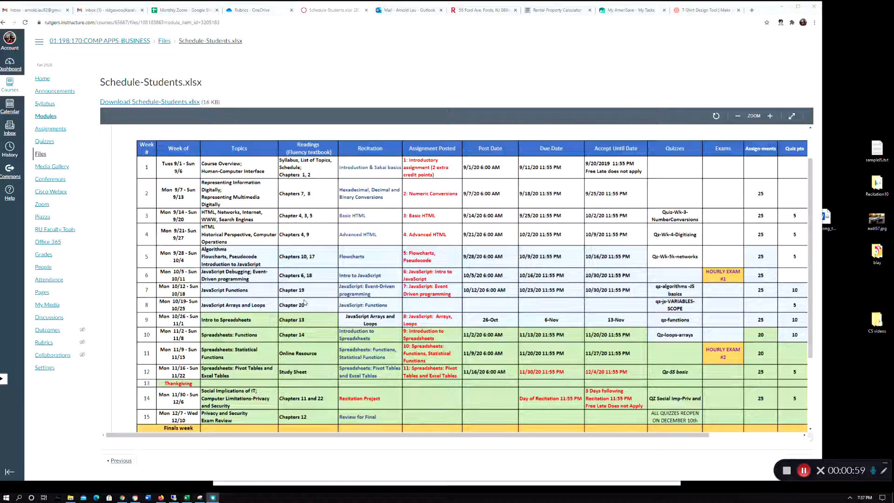
{"action": "scroll", "coordinate": [264, 318], "scroll_direction": "down", "scroll_amount": 1}
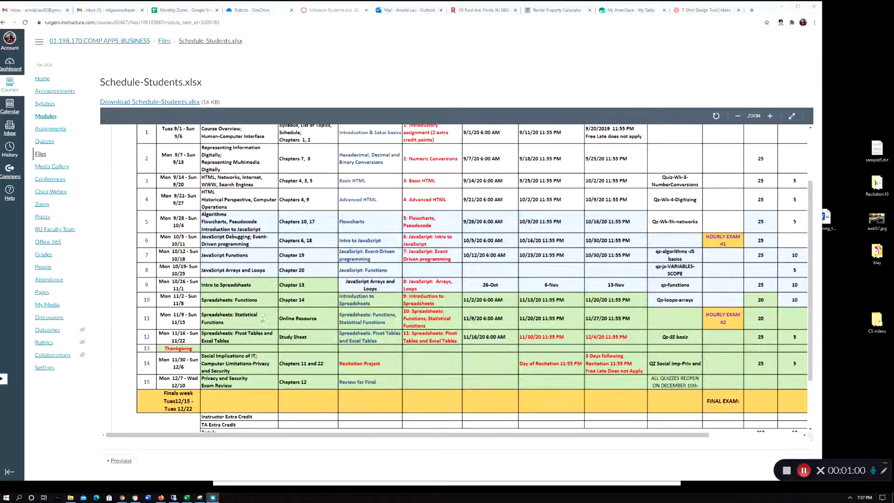
{"action": "left_click", "coordinate": [209, 290]}
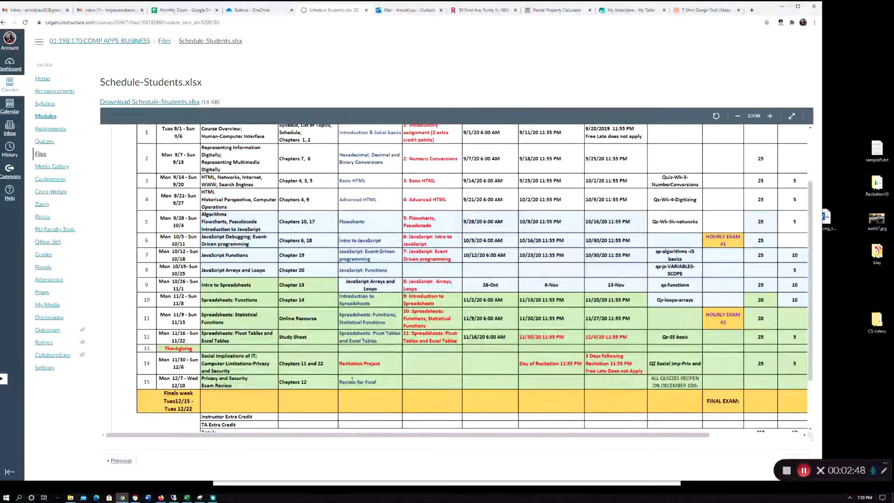
{"action": "scroll", "coordinate": [235, 345], "scroll_direction": "up", "scroll_amount": 3}
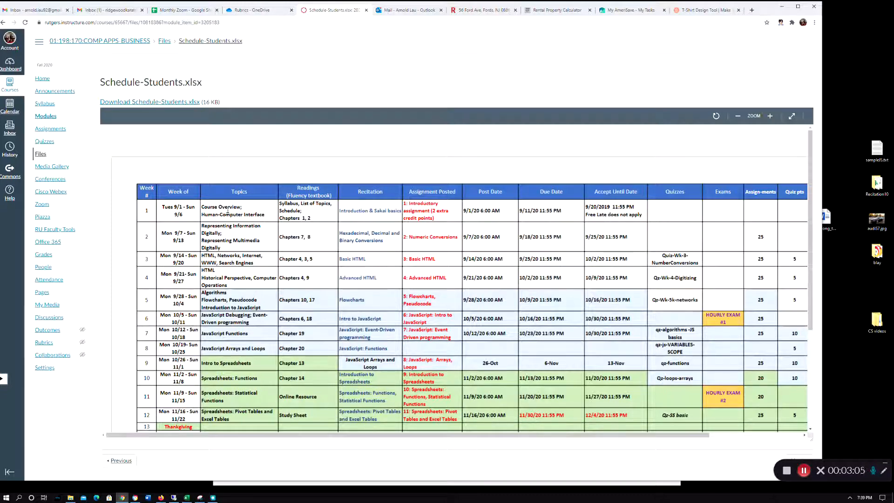
{"action": "scroll", "coordinate": [242, 255], "scroll_direction": "down", "scroll_amount": 3}
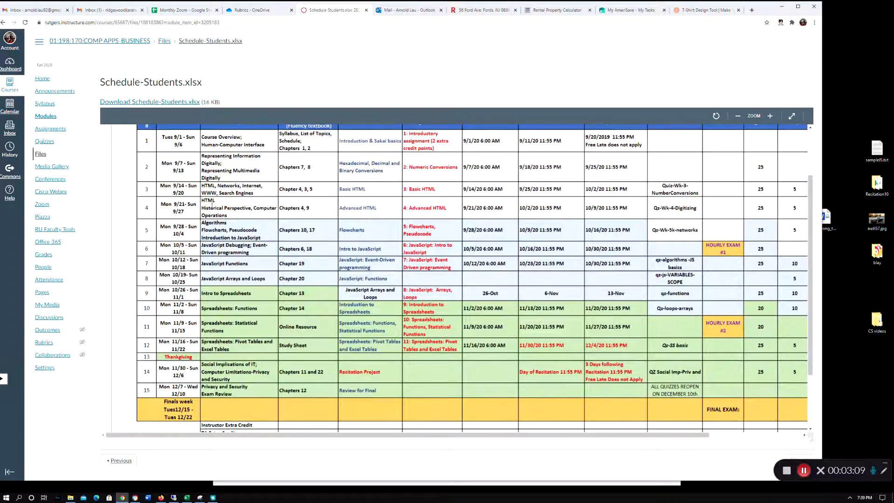
{"action": "scroll", "coordinate": [247, 217], "scroll_direction": "down", "scroll_amount": 1}
{"action": "scroll", "coordinate": [247, 217], "scroll_direction": "down", "scroll_amount": 1}
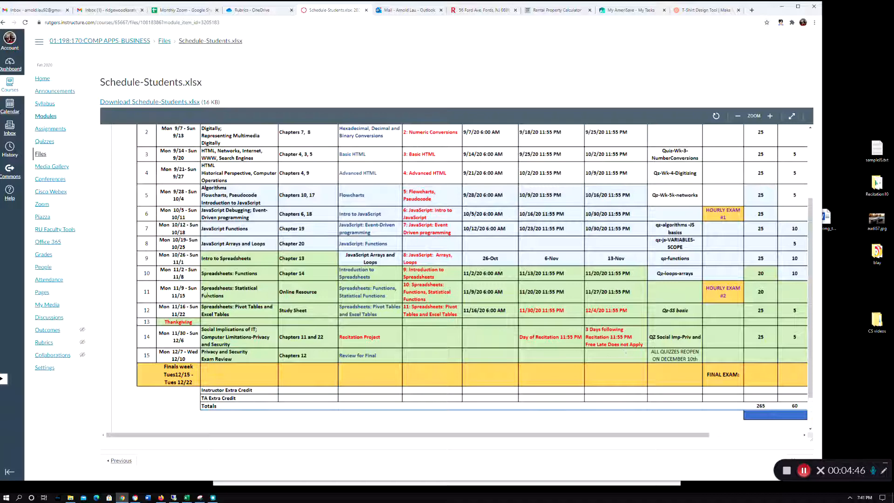
Step: Switch to the Book1 workbook in Excel and look through the whole spreadsheet topic outline on Sheet4
{"action": "left_click", "coordinate": [184, 496]}
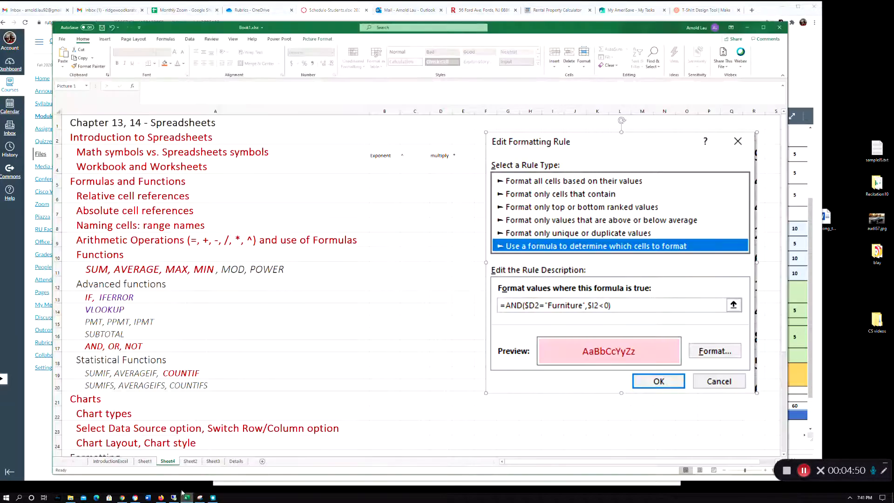
{"action": "scroll", "coordinate": [161, 194], "scroll_direction": "down", "scroll_amount": 10}
{"action": "scroll", "coordinate": [158, 186], "scroll_direction": "up", "scroll_amount": 10}
{"action": "left_click", "coordinate": [163, 150]}
{"action": "scroll", "coordinate": [153, 221], "scroll_direction": "down", "scroll_amount": 2}
{"action": "scroll", "coordinate": [152, 221], "scroll_direction": "down", "scroll_amount": 2}
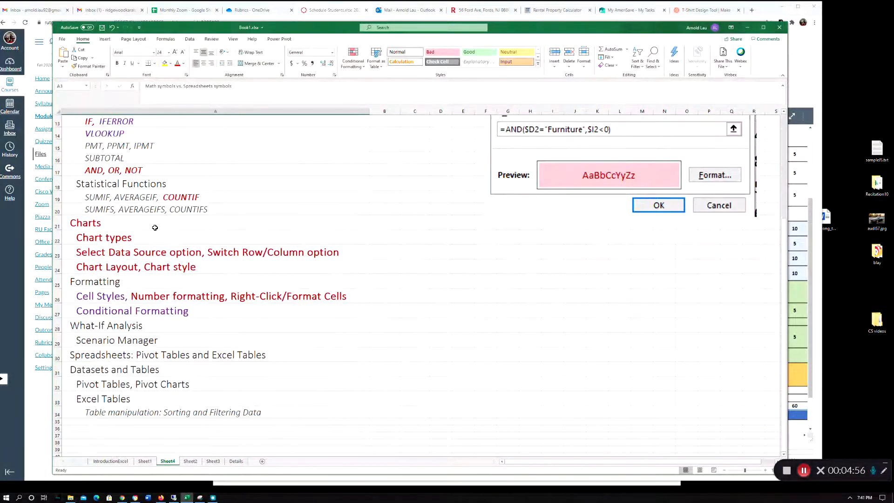
{"action": "left_click", "coordinate": [165, 343]}
{"action": "scroll", "coordinate": [171, 314], "scroll_direction": "up", "scroll_amount": 4}
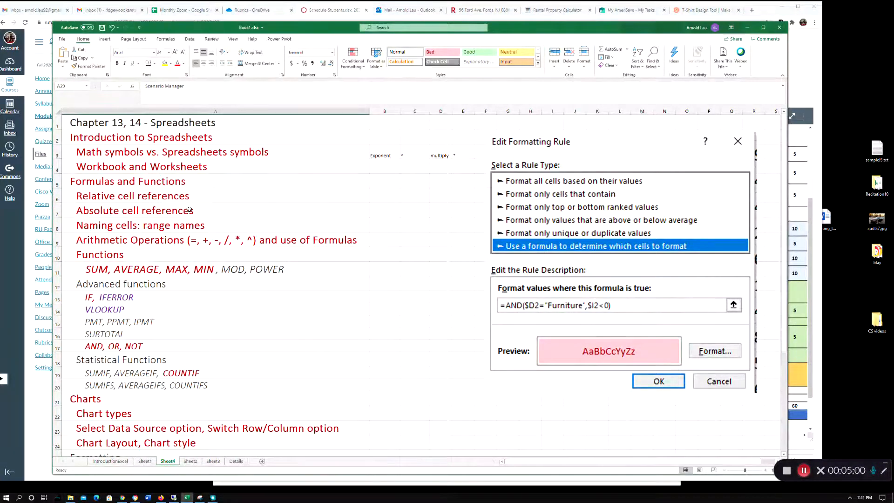
{"action": "scroll", "coordinate": [154, 229], "scroll_direction": "down", "scroll_amount": 3}
{"action": "scroll", "coordinate": [154, 229], "scroll_direction": "up", "scroll_amount": 3}
{"action": "left_click_drag", "start_coordinate": [52, 96], "coordinate": [46, 97]}
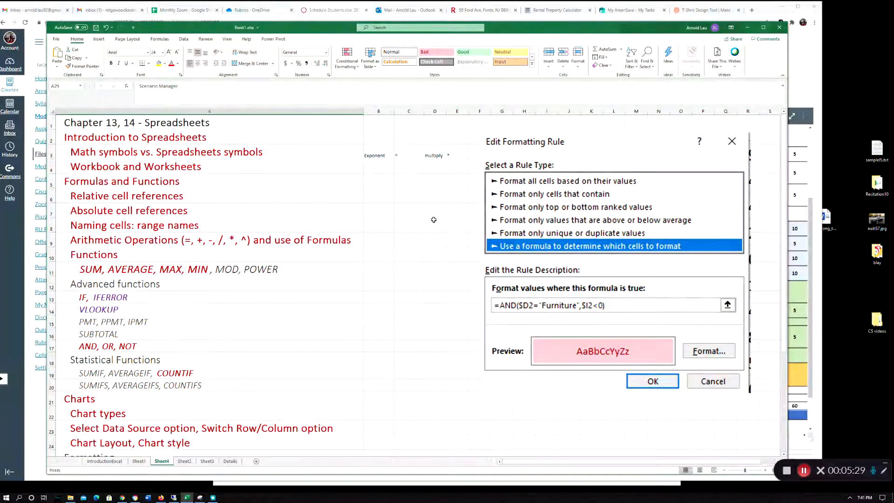
Step: Inspect the formula-based conditional formatting rule on the Furniture cell D5 of Sheet2, and close it without changes
{"action": "left_click", "coordinate": [184, 461]}
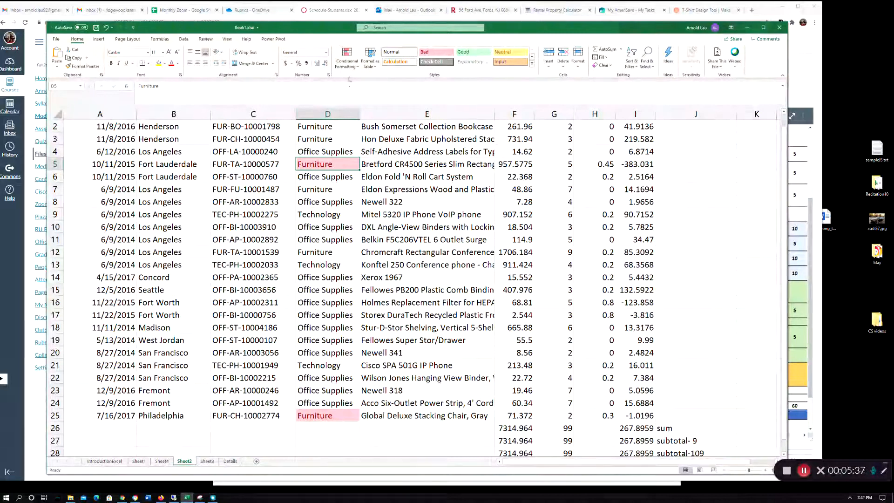
{"action": "left_click", "coordinate": [347, 57]}
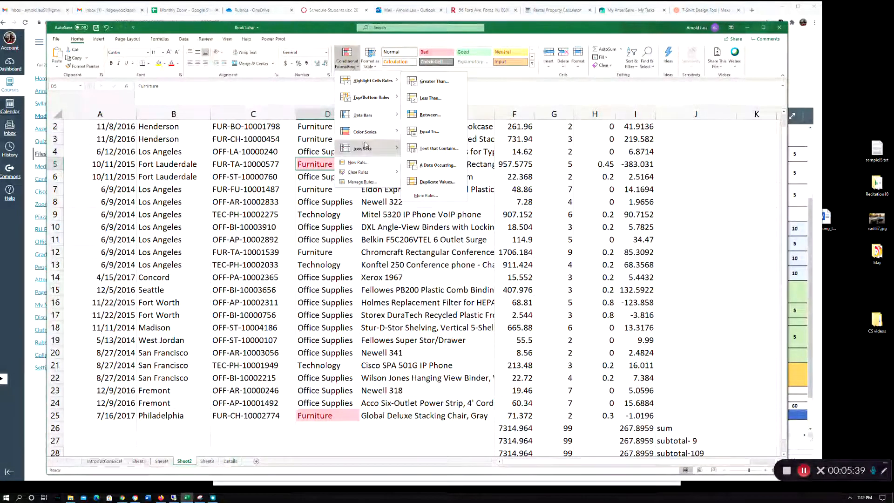
{"action": "left_click", "coordinate": [364, 182]}
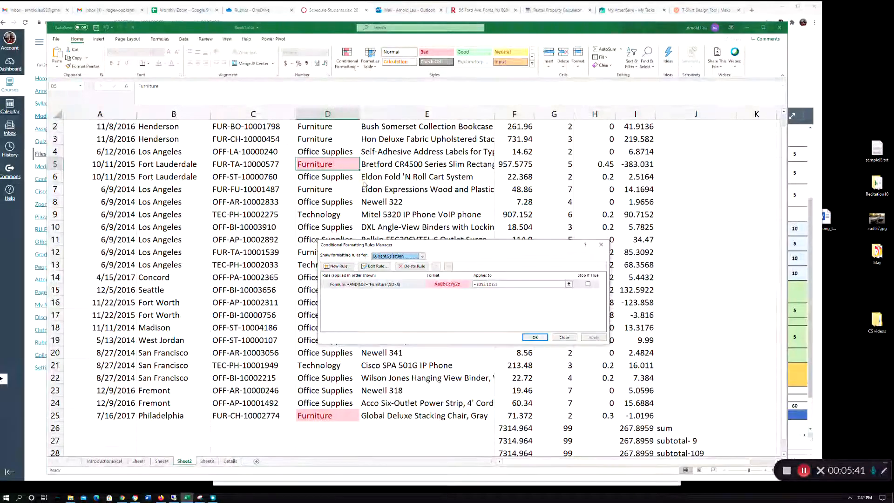
{"action": "left_click_drag", "start_coordinate": [473, 248], "coordinate": [348, 218]}
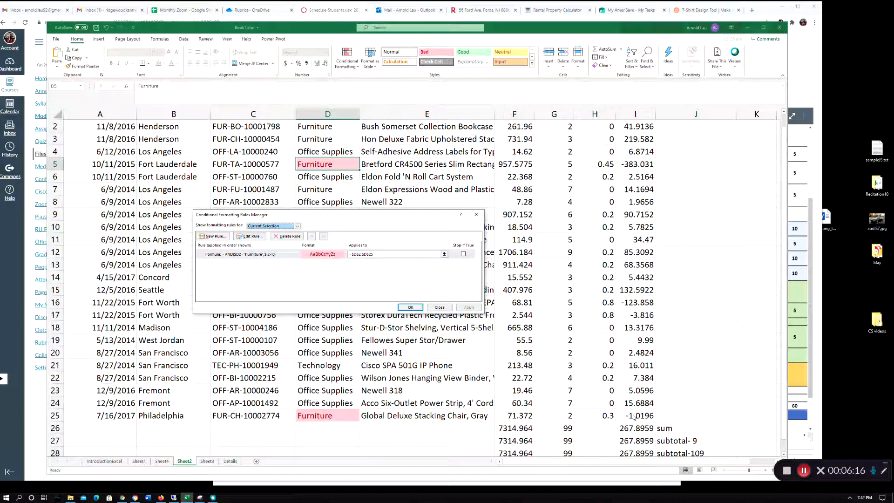
{"action": "left_click", "coordinate": [251, 236]}
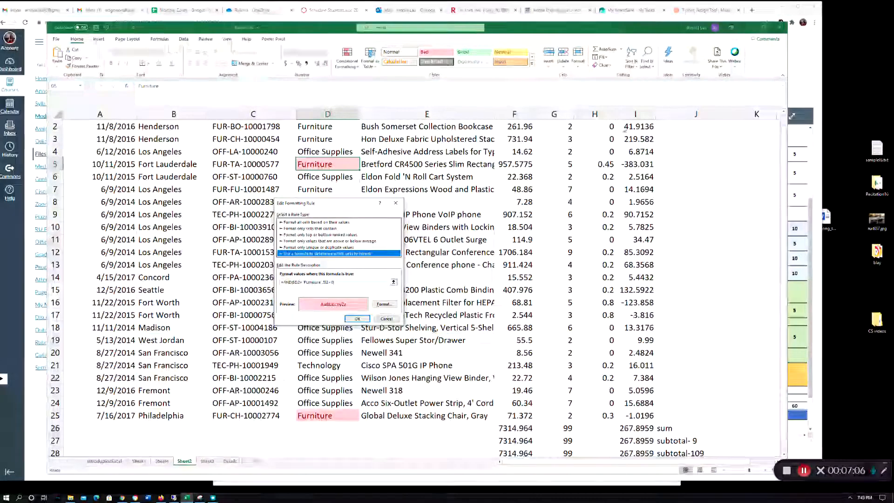
{"action": "left_click", "coordinate": [394, 204]}
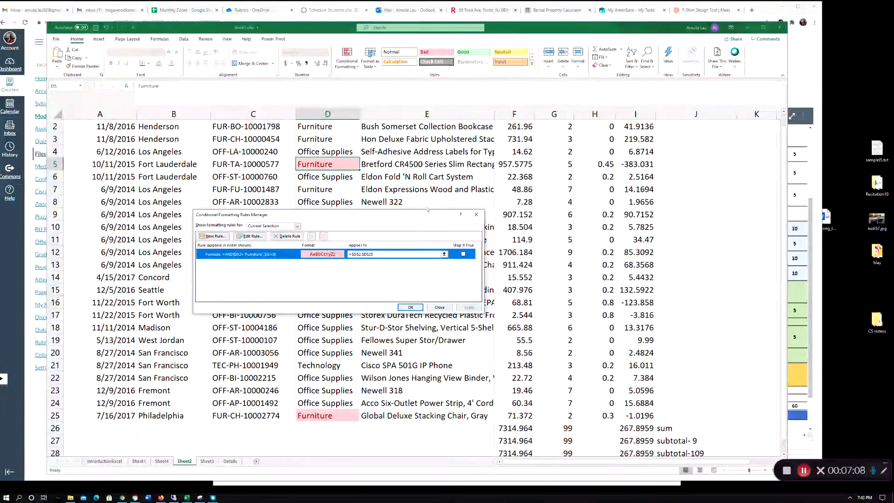
{"action": "left_click", "coordinate": [475, 215]}
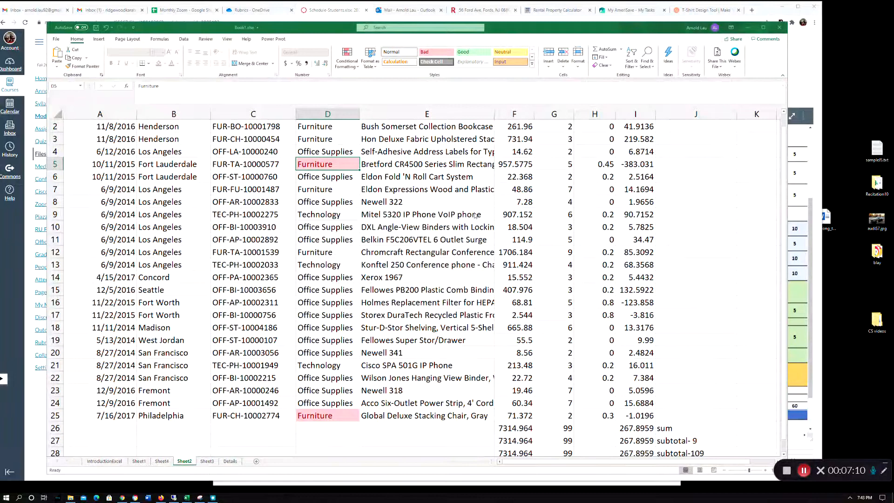
Step: Return to the Sheet4 outline and go over its chapter heading, Introduction to Spreadsheets and math symbols rows
{"action": "left_click", "coordinate": [164, 462]}
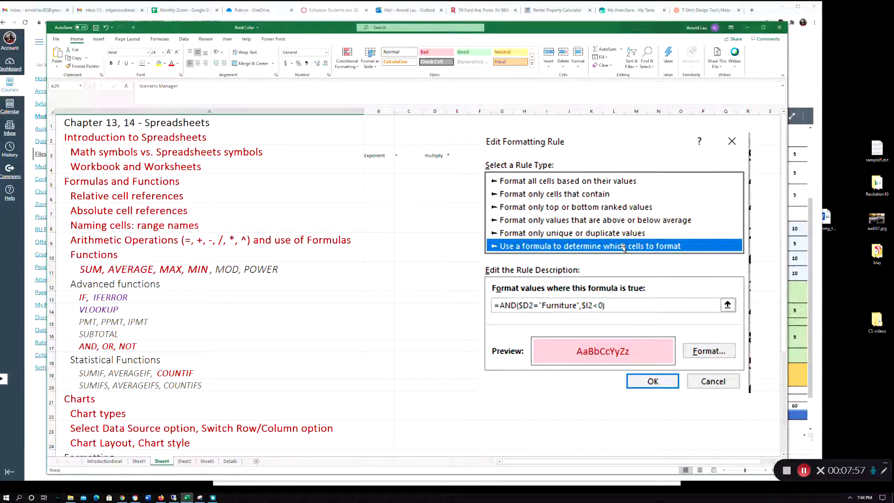
{"action": "left_click", "coordinate": [225, 140]}
{"action": "key", "text": "Up"}
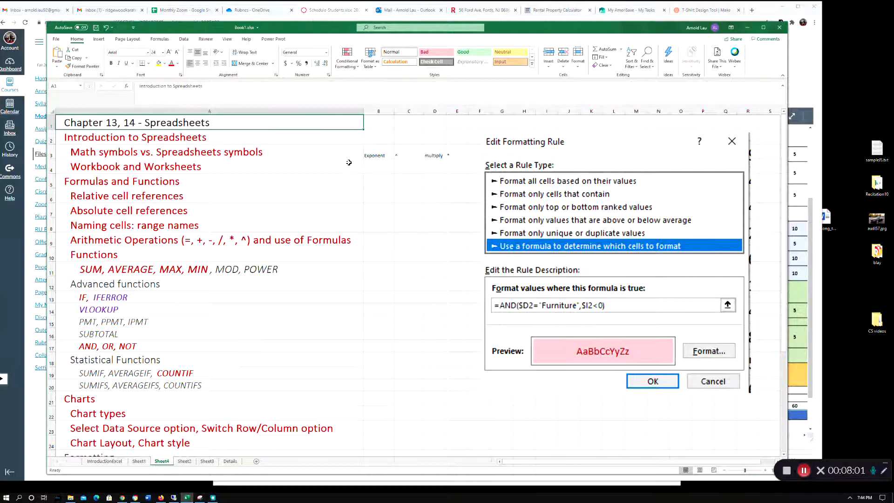
{"action": "key", "text": "Down"}
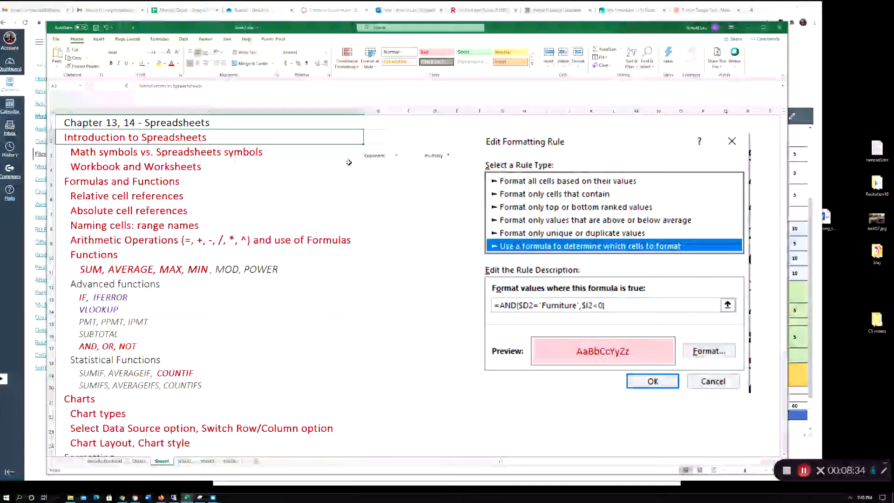
{"action": "key", "text": "Down"}
{"action": "key", "text": "Up"}
{"action": "key", "text": "Up"}
{"action": "key", "text": "Down"}
{"action": "key", "text": "Down"}
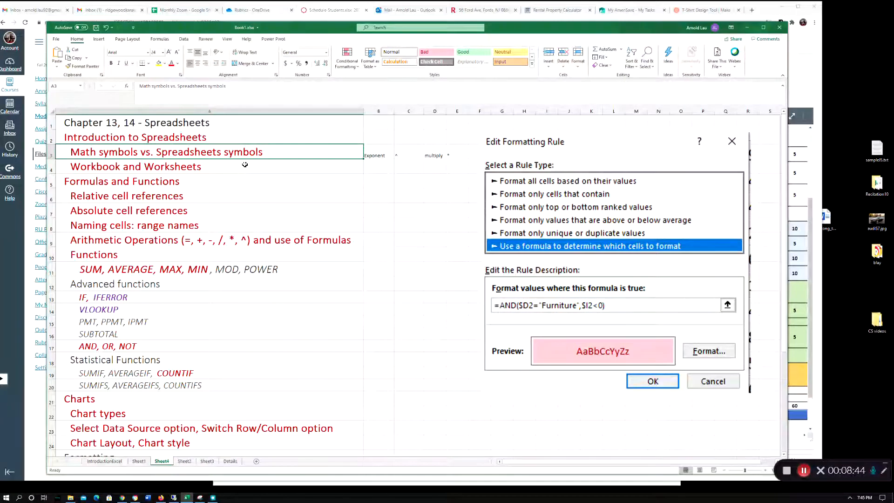
Step: Examine the exponent and multiply labels and their symbols in row 3, ending on the math symbols topic
{"action": "left_click", "coordinate": [384, 155]}
{"action": "left_click", "coordinate": [406, 160]}
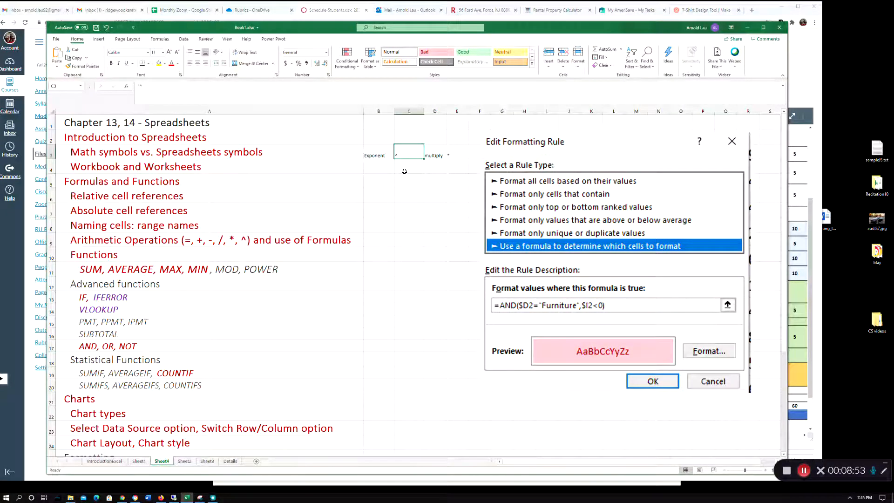
{"action": "left_click", "coordinate": [434, 153]}
{"action": "left_click", "coordinate": [455, 154]}
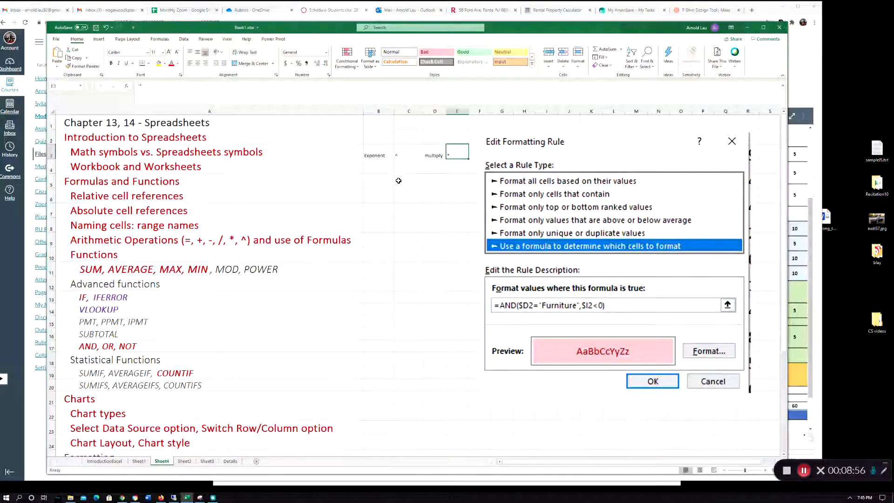
{"action": "left_click", "coordinate": [262, 153]}
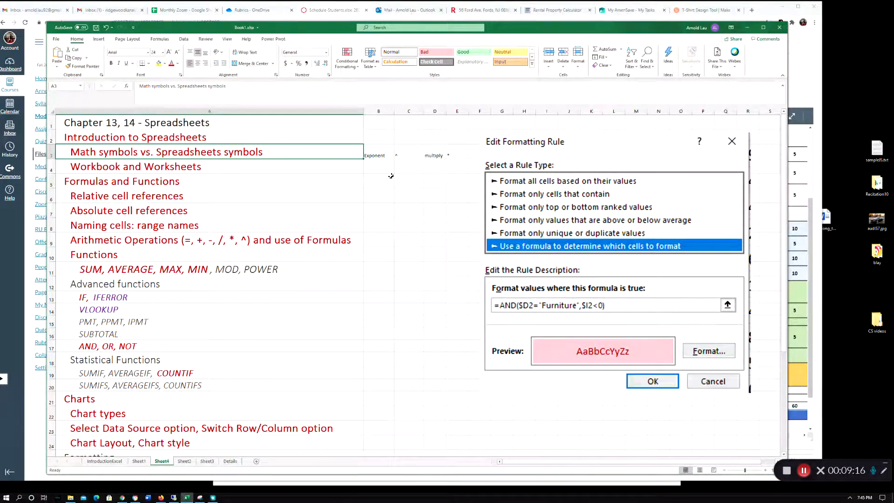
Step: Go over the outline topics from Workbook and Worksheets through Formulas and Functions to relative and absolute cell references
{"action": "left_click", "coordinate": [216, 165]}
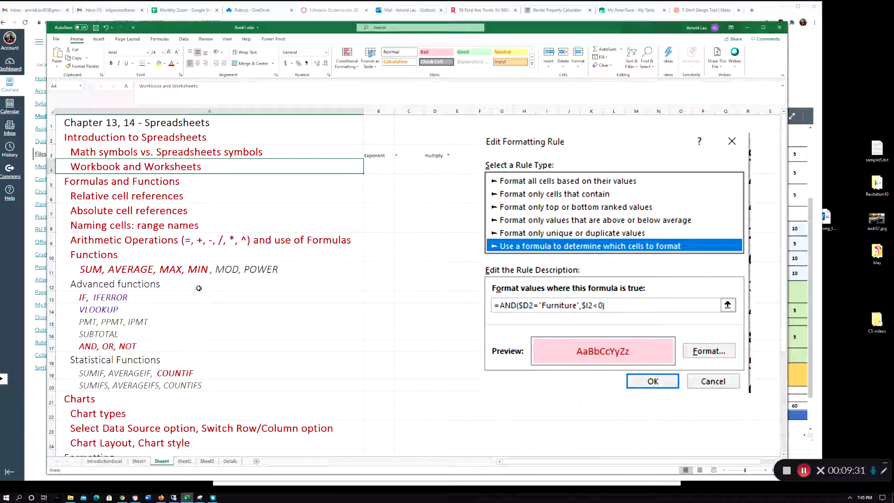
{"action": "left_click", "coordinate": [185, 186]}
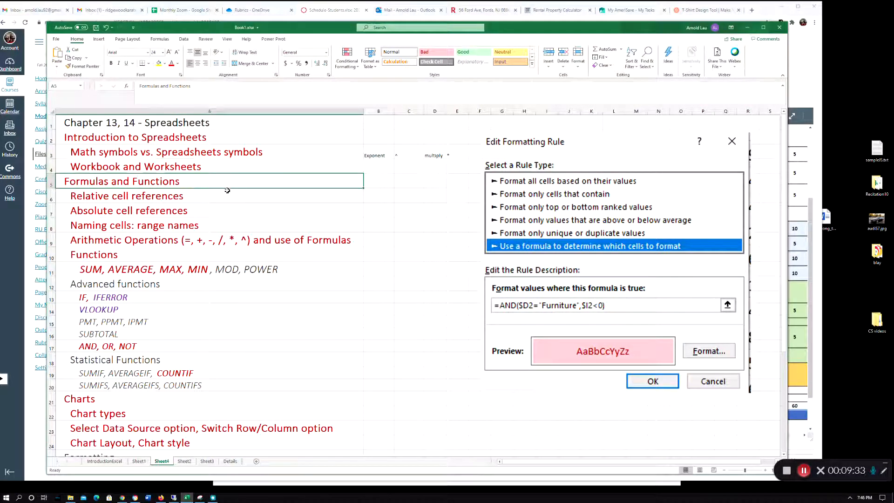
{"action": "left_click", "coordinate": [197, 200]}
{"action": "left_click", "coordinate": [203, 211]}
{"action": "left_click", "coordinate": [201, 193]}
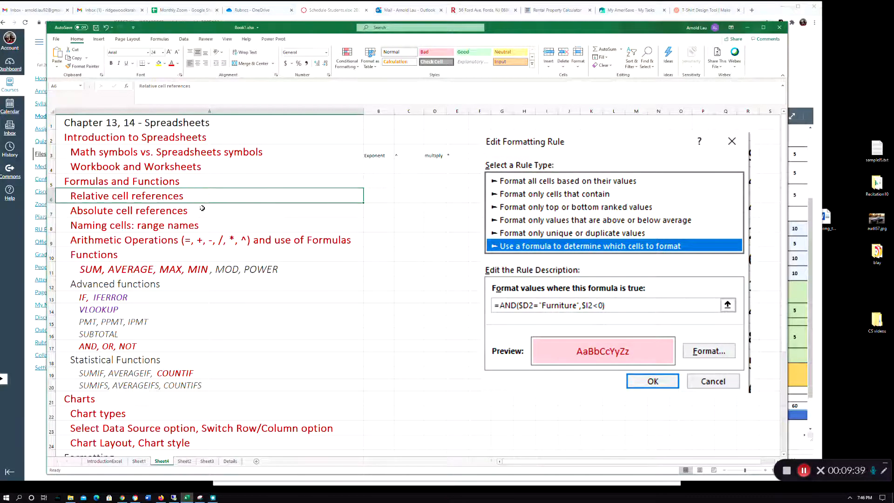
{"action": "left_click", "coordinate": [201, 211]}
{"action": "left_click", "coordinate": [209, 197]}
{"action": "left_click", "coordinate": [207, 212]}
Step: Check the list of defined names for the range names topic, and select the Arithmetic Operations row
{"action": "scroll", "coordinate": [207, 212], "scroll_direction": "down", "scroll_amount": 1}
{"action": "left_click", "coordinate": [202, 183]}
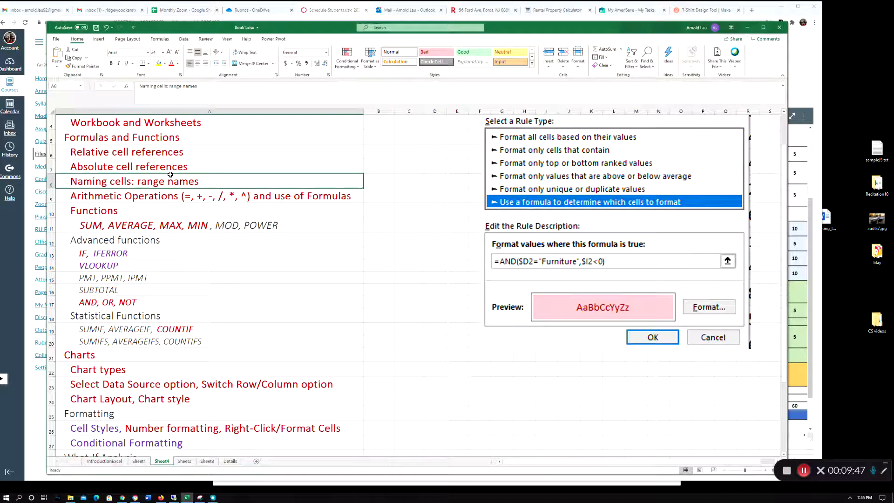
{"action": "left_click", "coordinate": [80, 87]}
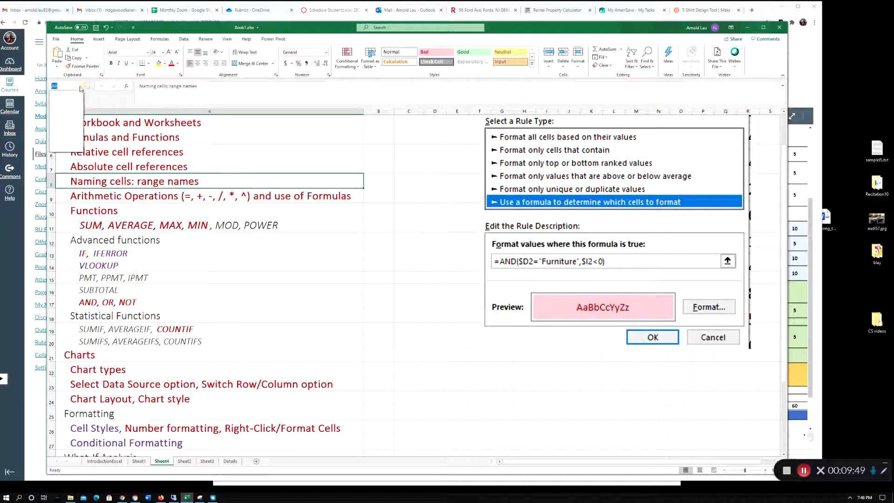
{"action": "left_click", "coordinate": [80, 88]}
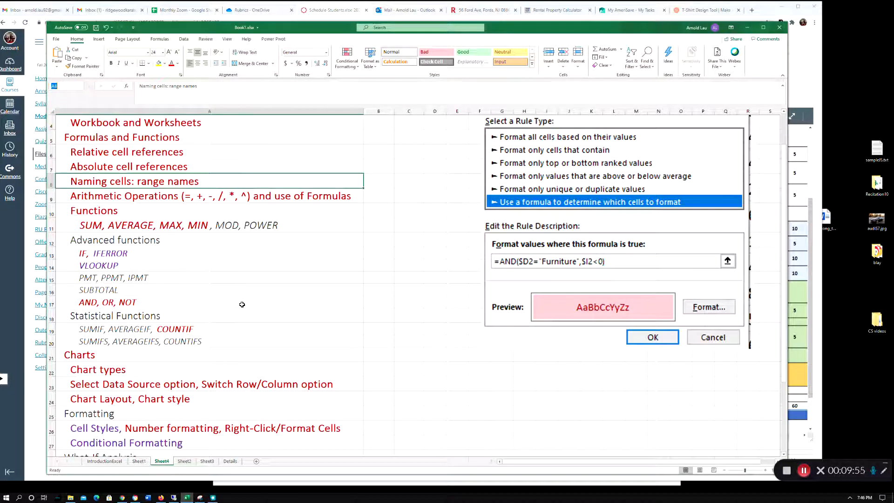
{"action": "left_click", "coordinate": [242, 195]}
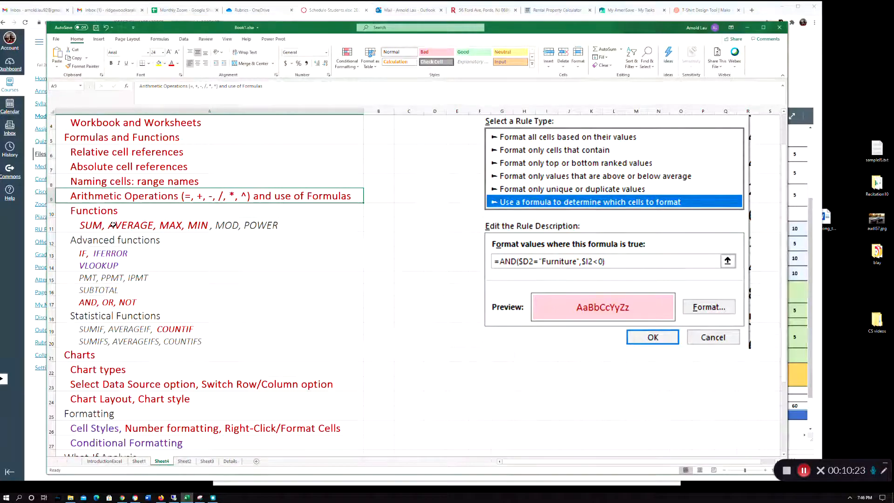
{"action": "left_click", "coordinate": [128, 251]}
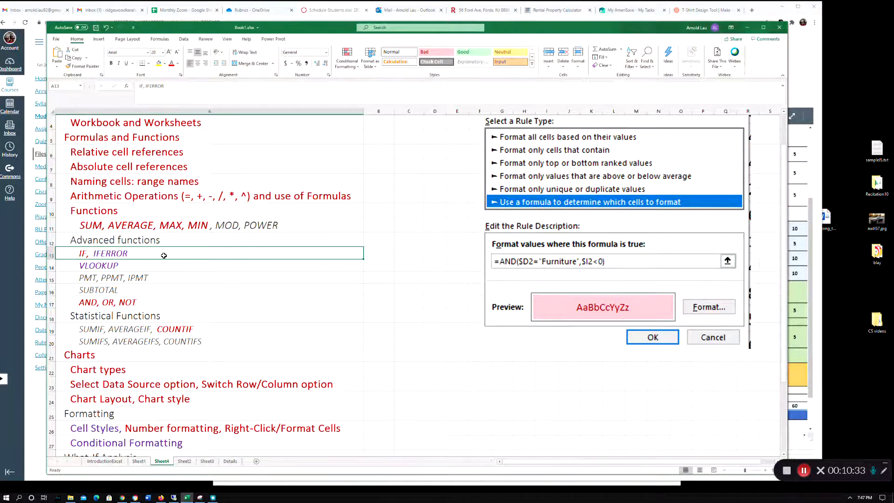
{"action": "left_click", "coordinate": [375, 255]}
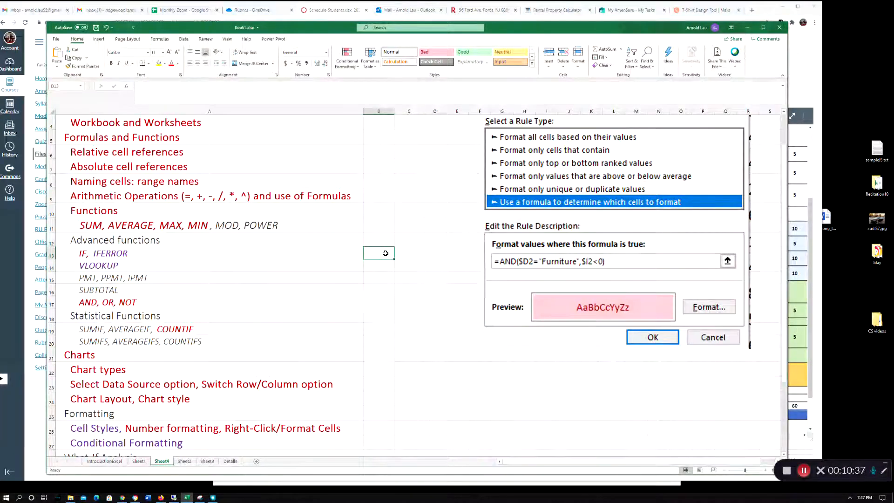
{"action": "type", "text": "&"}
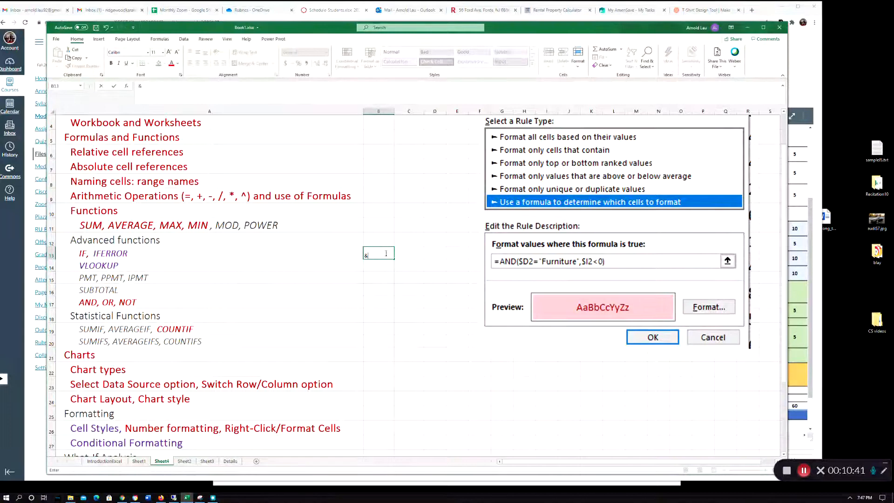
{"action": "key", "text": "BackSpace"}
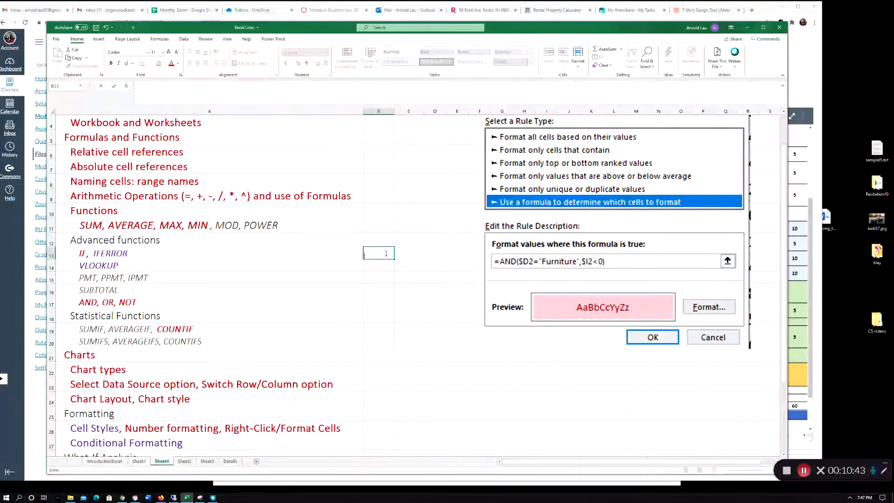
Step: Enter the sample text A in cell B12 and B in cell C12
{"action": "left_click", "coordinate": [381, 240]}
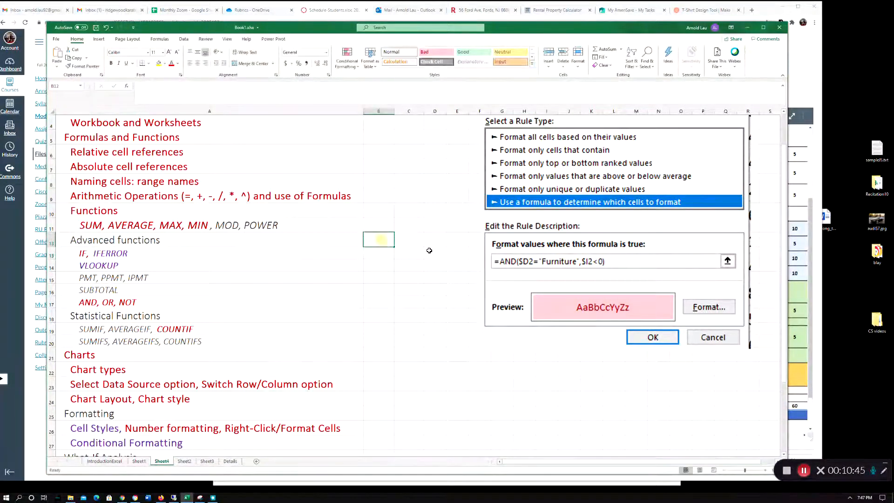
{"action": "key", "text": "Right"}
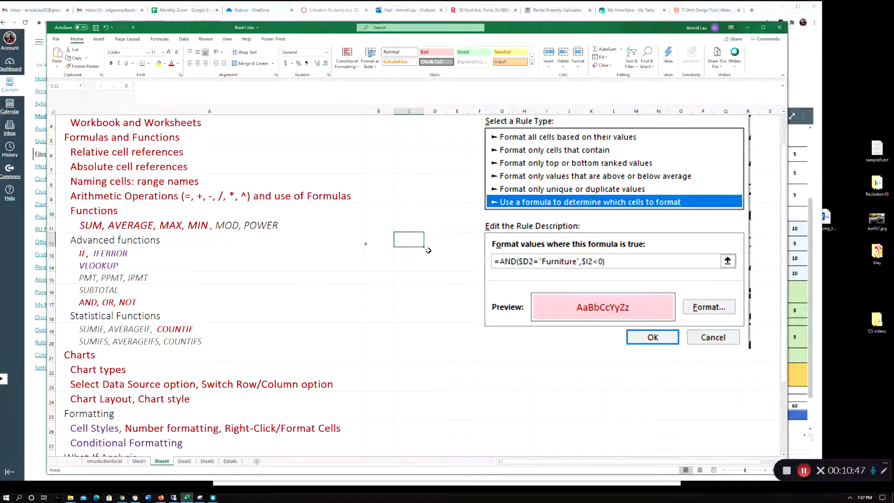
{"action": "type", "text": "A"}
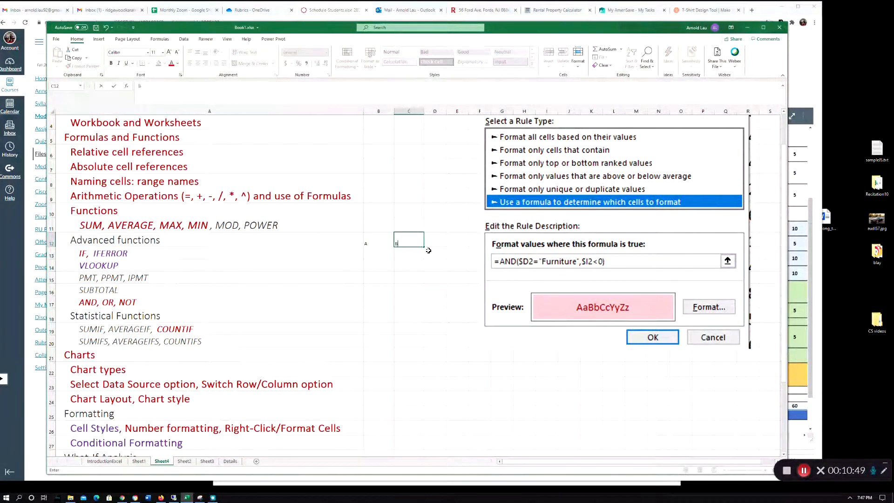
{"action": "key", "text": "Return"}
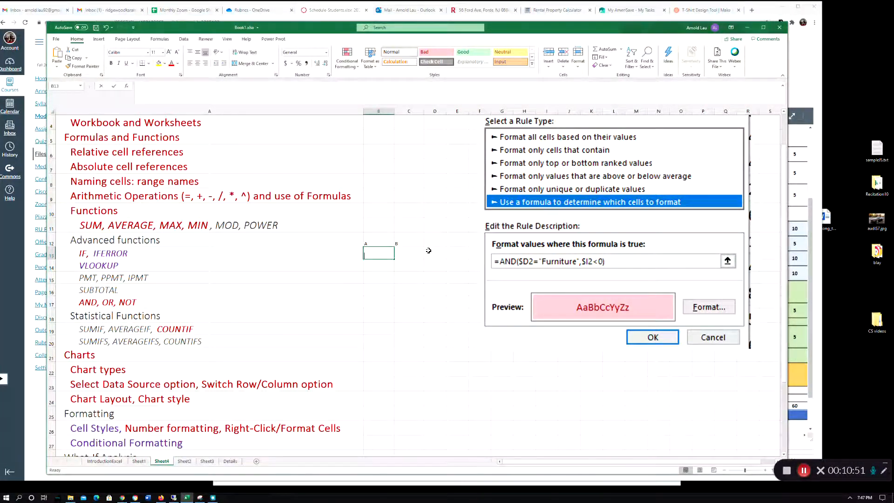
Step: Join the two sample letters in cell B13 with the formula =B12&C12
{"action": "type", "text": "="}
{"action": "left_click", "coordinate": [380, 237]}
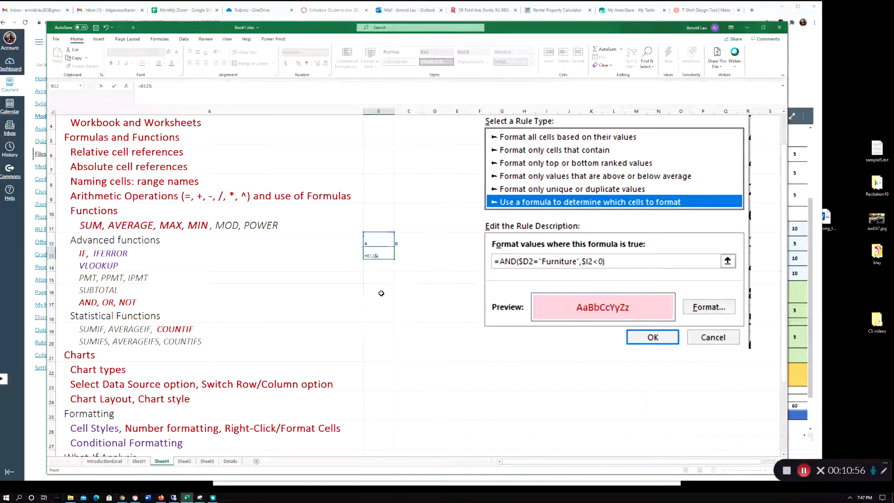
{"action": "left_click", "coordinate": [414, 238]}
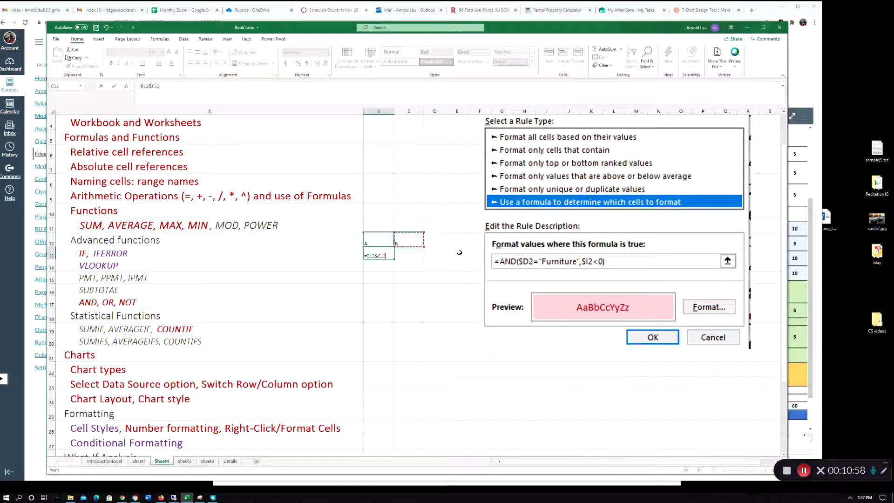
{"action": "key", "text": "Return"}
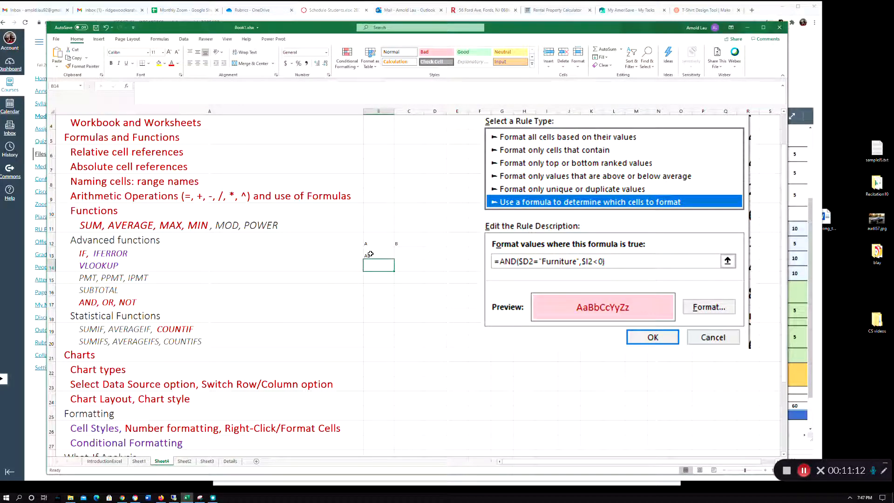
Step: Go over the advanced function topics from VLOOKUP through PMT, PPMT, IPMT and SUBTOTAL to AND, OR, NOT
{"action": "left_click", "coordinate": [145, 264]}
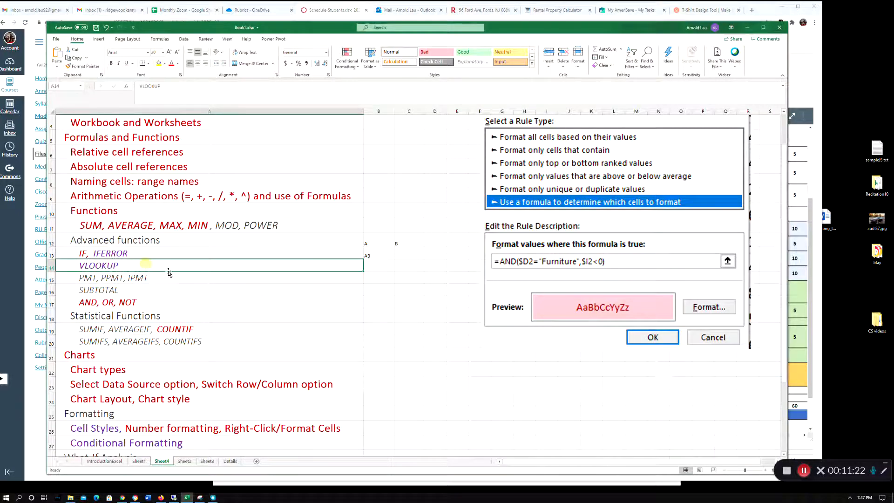
{"action": "scroll", "coordinate": [151, 269], "scroll_direction": "down", "scroll_amount": 1}
{"action": "left_click", "coordinate": [146, 233]}
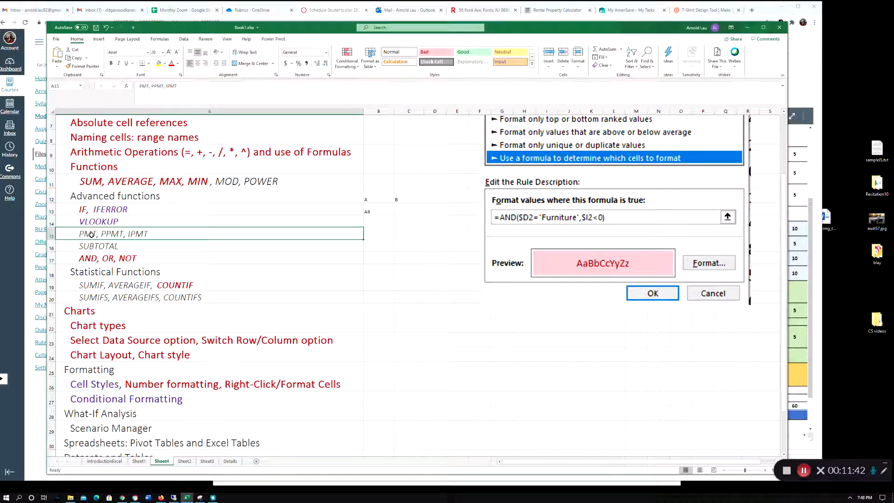
{"action": "left_click", "coordinate": [123, 247]}
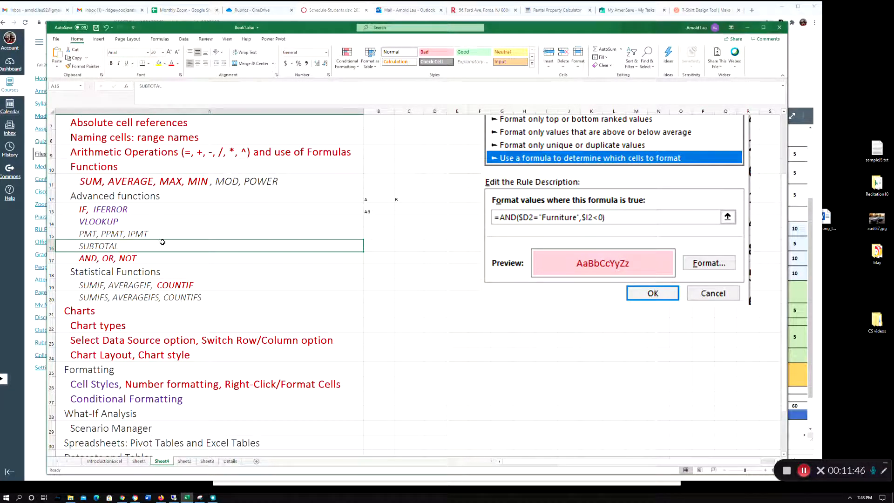
{"action": "left_click", "coordinate": [97, 259]}
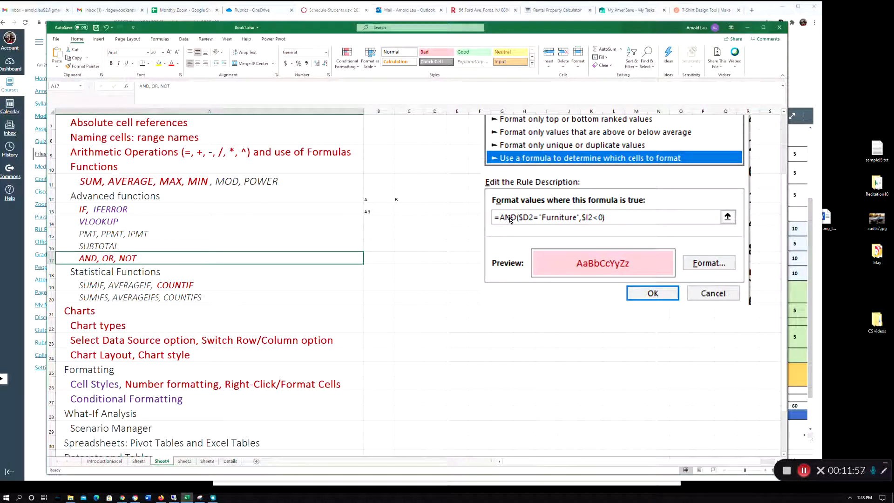
Step: Go over the Statistical Functions topics, covering the SUMIF, AVERAGEIF, COUNTIF row and the SUMIFS, AVERAGEIFS, COUNTIFS row
{"action": "left_click", "coordinate": [140, 274]}
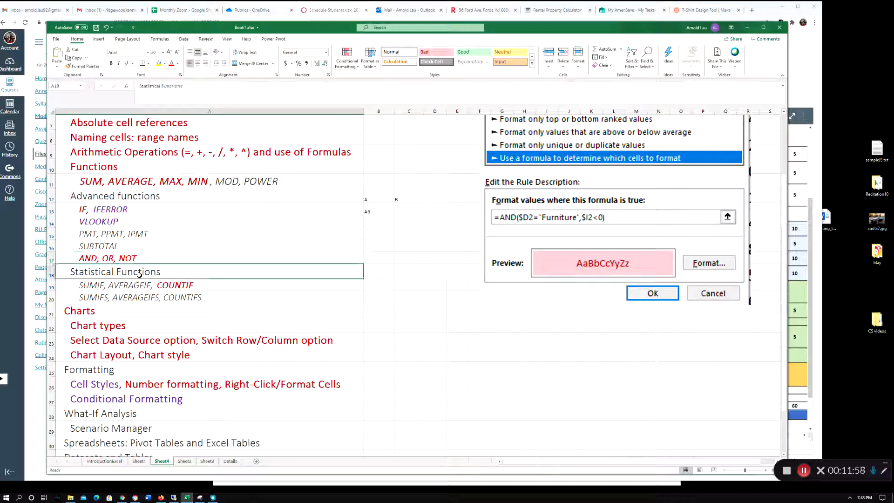
{"action": "left_click", "coordinate": [188, 284]}
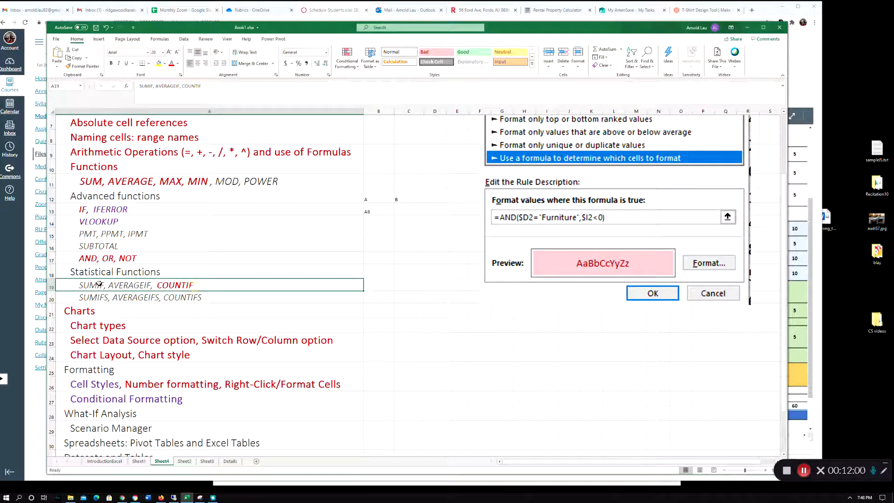
{"action": "scroll", "coordinate": [191, 294], "scroll_direction": "down", "scroll_amount": 1}
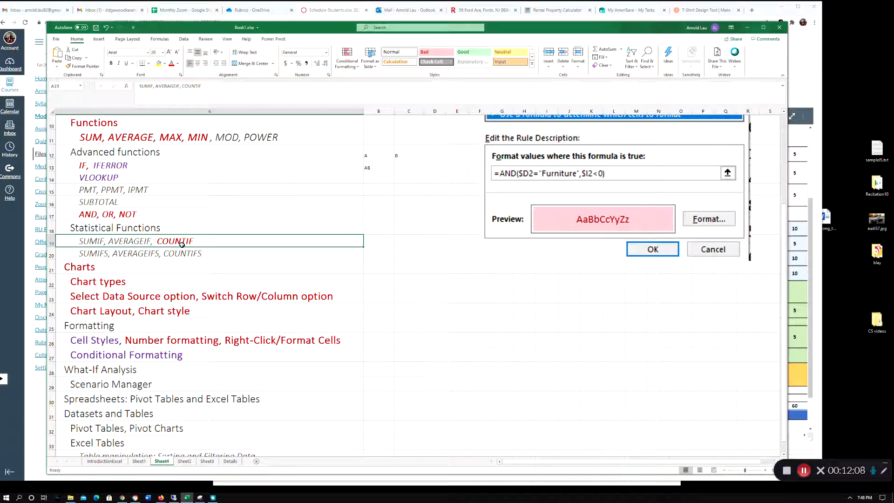
{"action": "left_click", "coordinate": [142, 255]}
{"action": "left_click", "coordinate": [139, 240]}
Step: Switch to the course site in the browser, open Modules, and look through the weekly resources around Weeks 10 to 12
{"action": "left_click", "coordinate": [325, 14]}
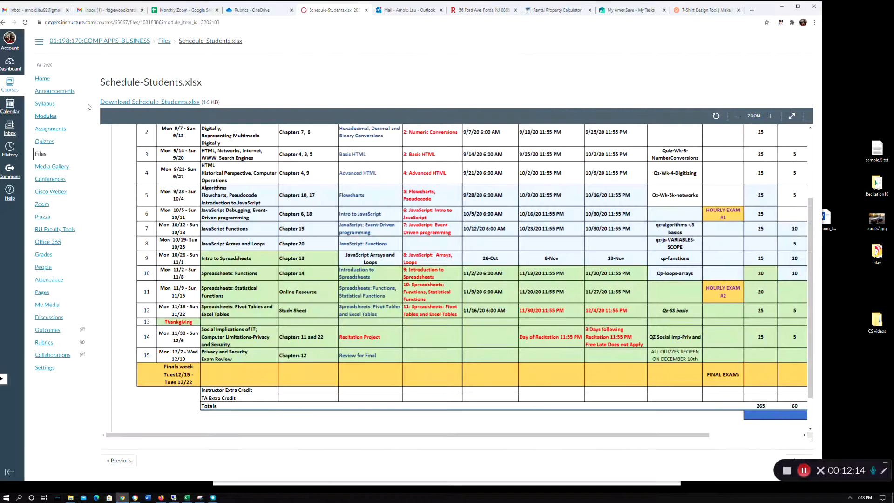
{"action": "left_click", "coordinate": [45, 120]}
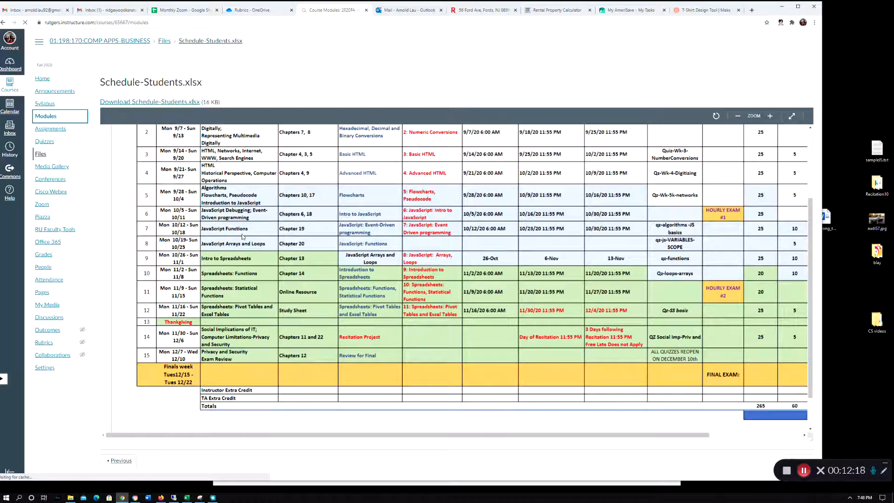
{"action": "scroll", "coordinate": [204, 247], "scroll_direction": "down", "scroll_amount": 15}
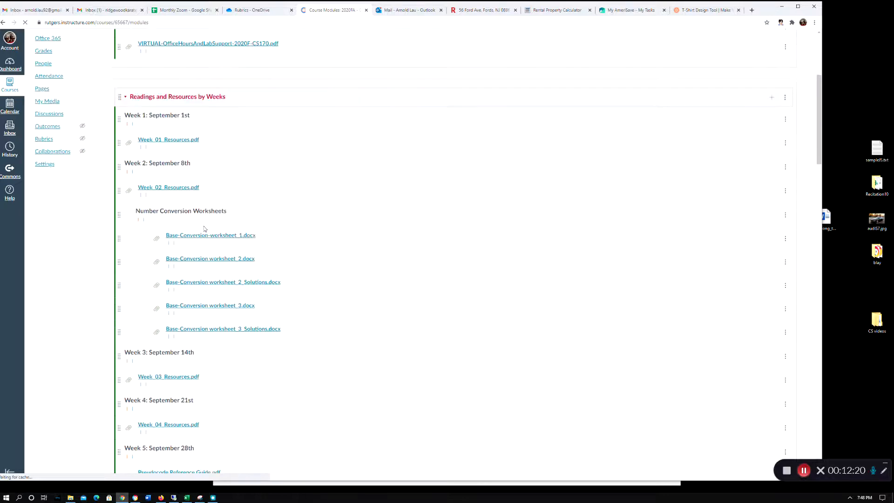
{"action": "scroll", "coordinate": [201, 212], "scroll_direction": "down", "scroll_amount": 5}
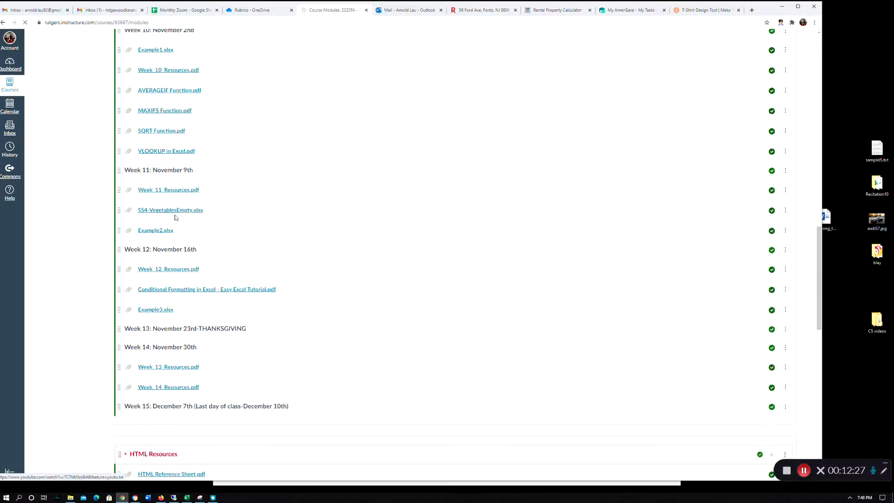
{"action": "scroll", "coordinate": [186, 163], "scroll_direction": "up", "scroll_amount": 2}
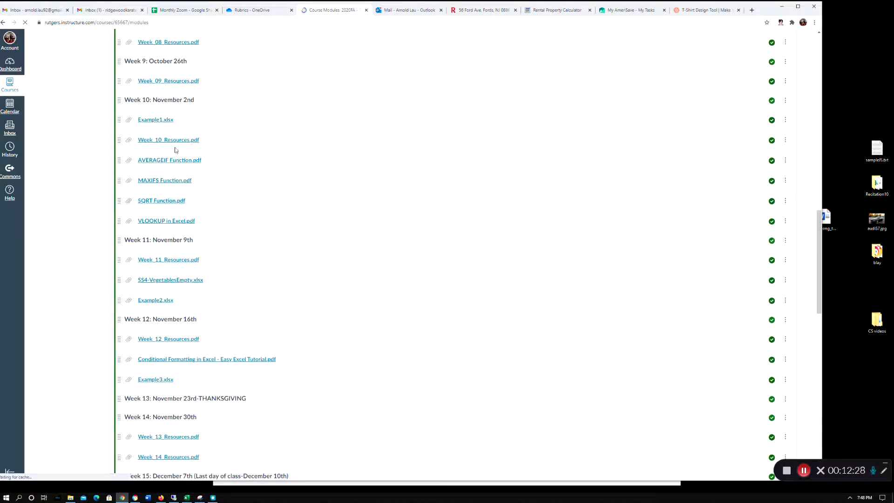
Step: Return to the Excel outline and go over the SUMIFS row and the chart types, data source, and layout and style topics
{"action": "left_click", "coordinate": [187, 497]}
{"action": "left_click", "coordinate": [154, 251]}
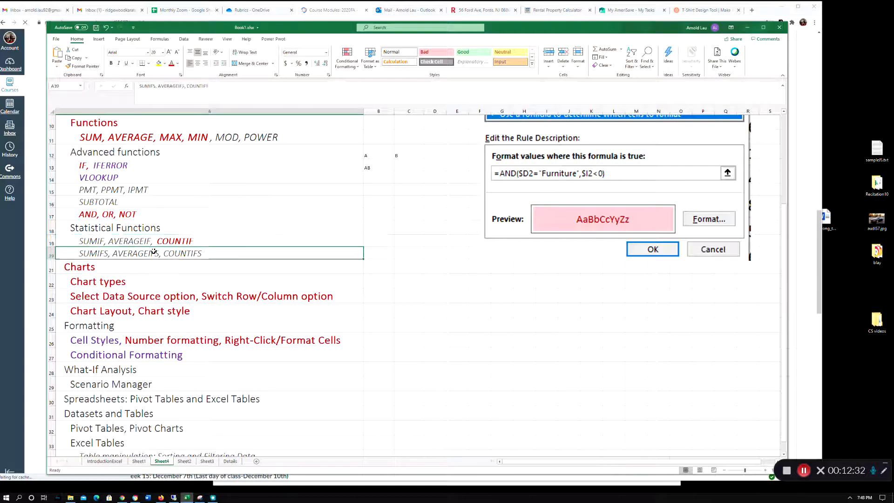
{"action": "left_click", "coordinate": [124, 280]}
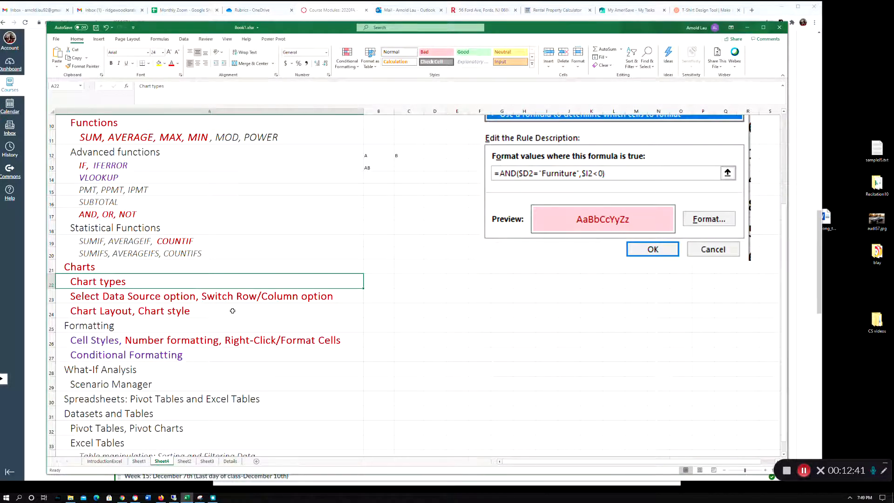
{"action": "scroll", "coordinate": [232, 310], "scroll_direction": "down", "scroll_amount": 1}
{"action": "left_click", "coordinate": [211, 255]}
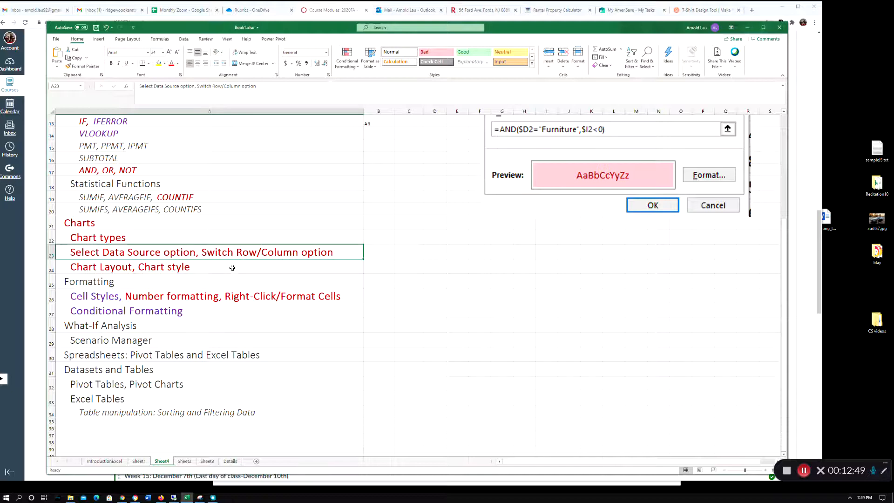
{"action": "left_click", "coordinate": [120, 273]}
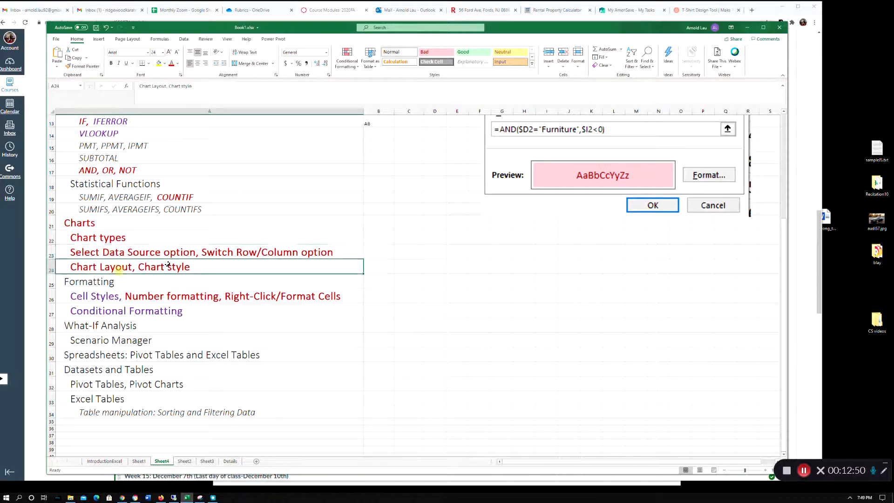
Step: Go over the cell styles and number formatting, Conditional Formatting, What-If Analysis and Scenario Manager topics
{"action": "scroll", "coordinate": [177, 286], "scroll_direction": "down", "scroll_amount": 1}
{"action": "left_click", "coordinate": [107, 264]}
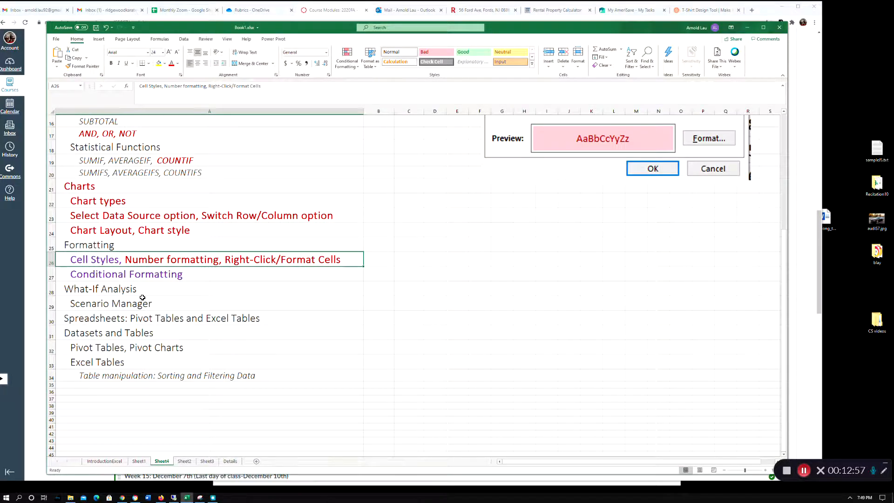
{"action": "left_click", "coordinate": [163, 276]}
{"action": "scroll", "coordinate": [157, 317], "scroll_direction": "down", "scroll_amount": 1}
{"action": "left_click", "coordinate": [134, 254]}
{"action": "left_click", "coordinate": [156, 268]}
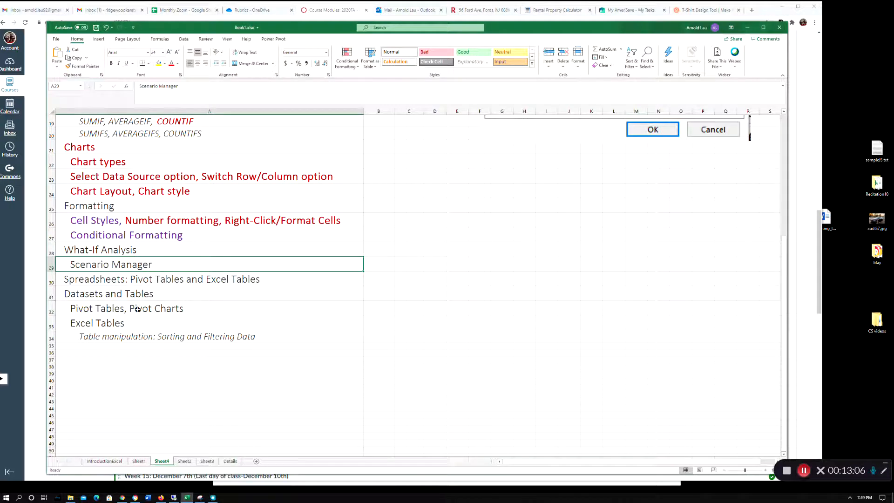
Step: Go over the outline's closing topics on Datasets and Tables, Pivot Tables and Pivot Charts, and Excel Tables
{"action": "left_click", "coordinate": [178, 281]}
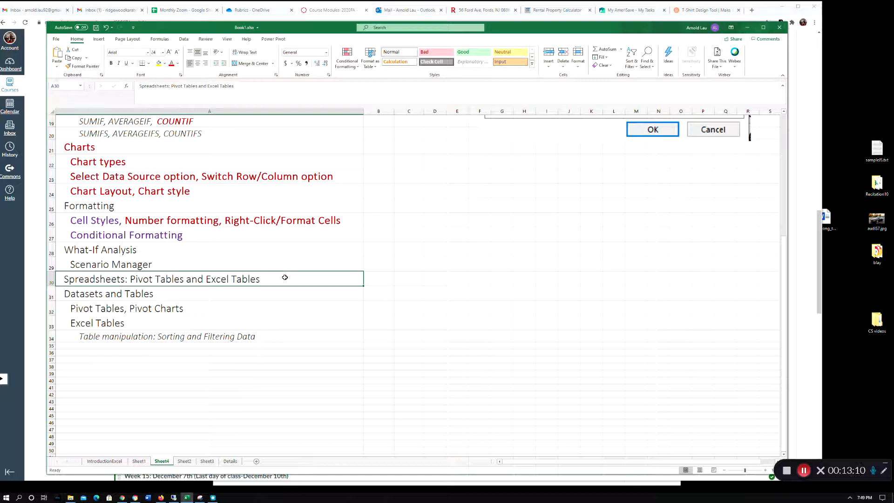
{"action": "left_click", "coordinate": [260, 297]}
{"action": "left_click", "coordinate": [257, 311]}
{"action": "left_click", "coordinate": [261, 323]}
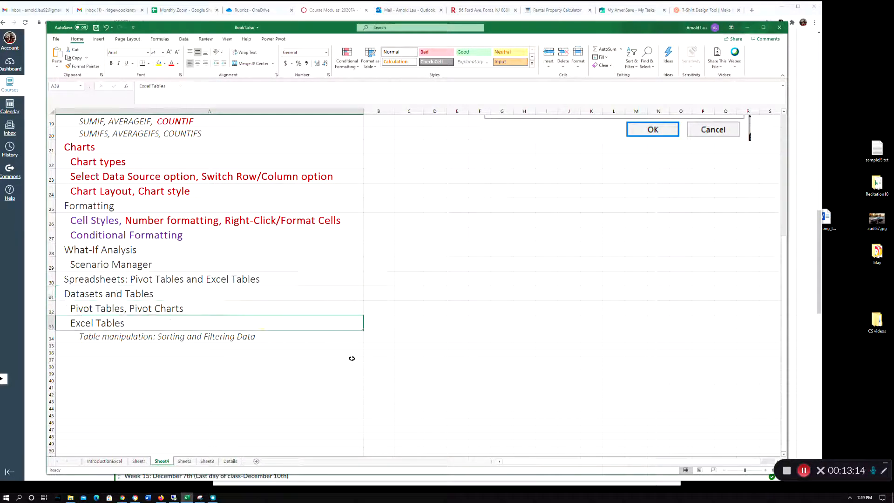
Step: Review the whole outline once more, ending at the Chapter 13, 14 - Spreadsheets heading
{"action": "scroll", "coordinate": [267, 283], "scroll_direction": "up", "scroll_amount": 6}
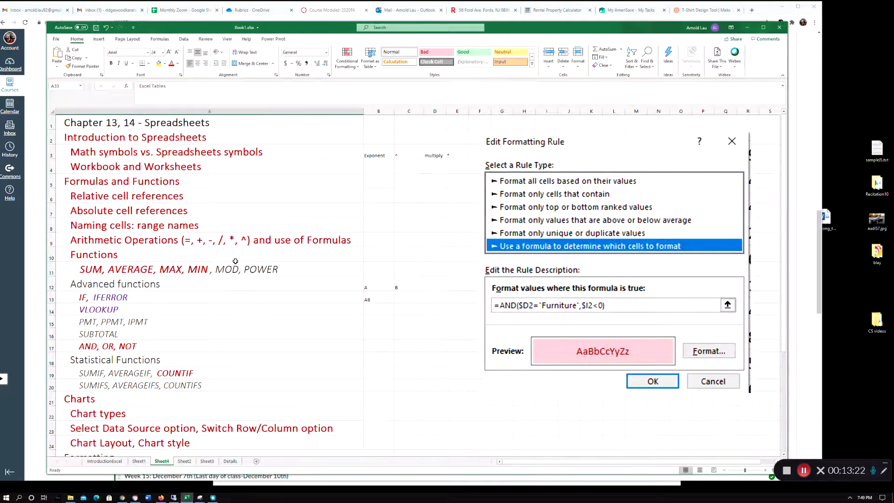
{"action": "scroll", "coordinate": [235, 264], "scroll_direction": "down", "scroll_amount": 4}
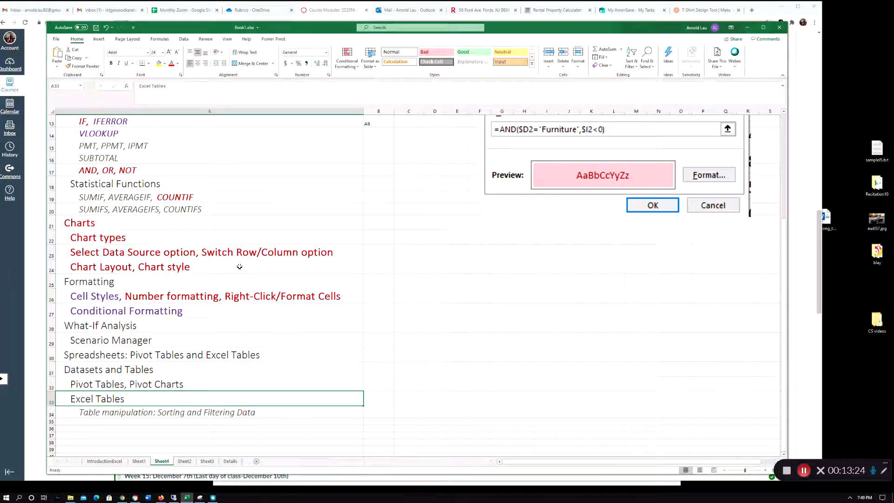
{"action": "scroll", "coordinate": [239, 265], "scroll_direction": "up", "scroll_amount": 4}
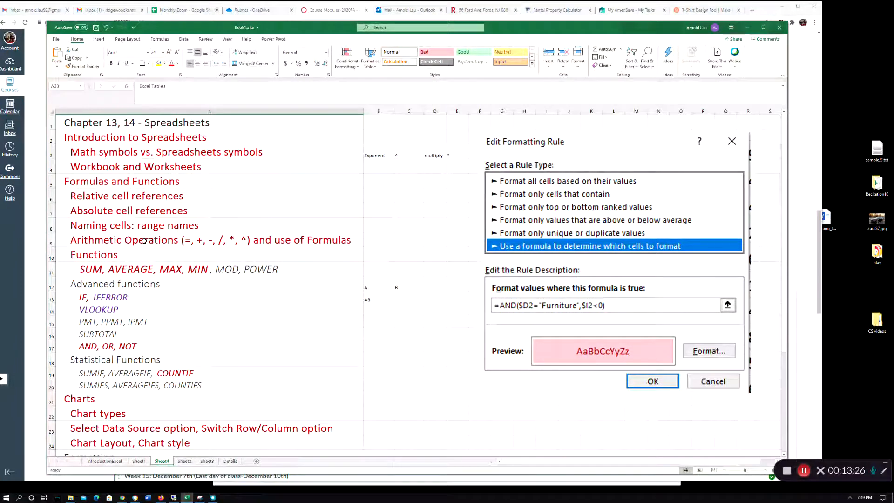